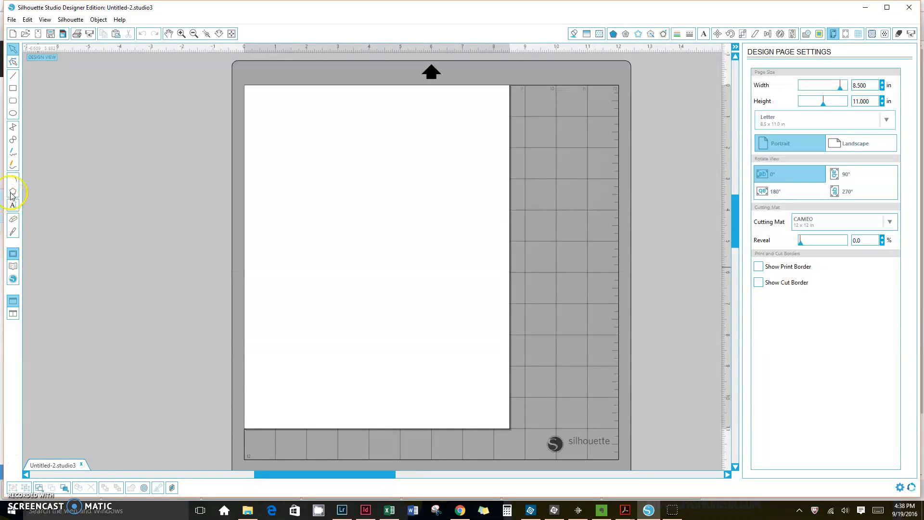
Open the Fall Fox Printable Happy Planner Stickers PDF, importing it as an image at 300dpi.
click(13, 20)
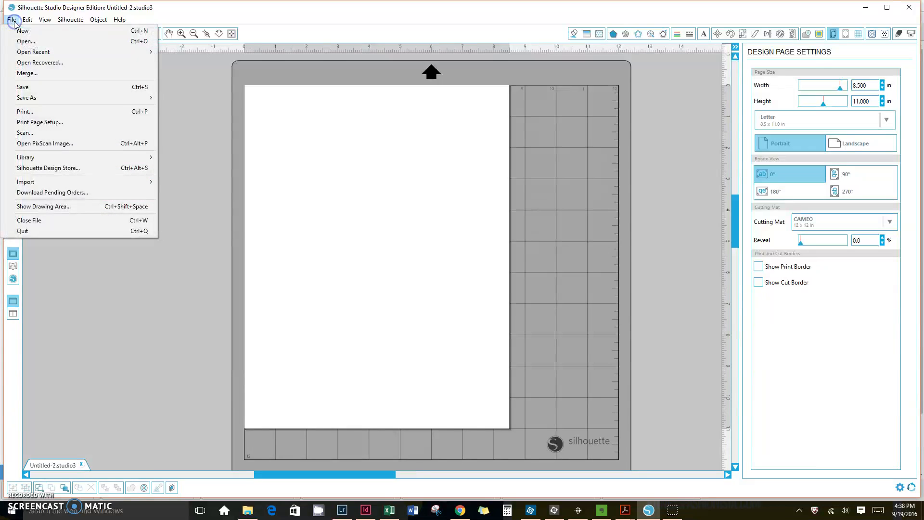
click(16, 41)
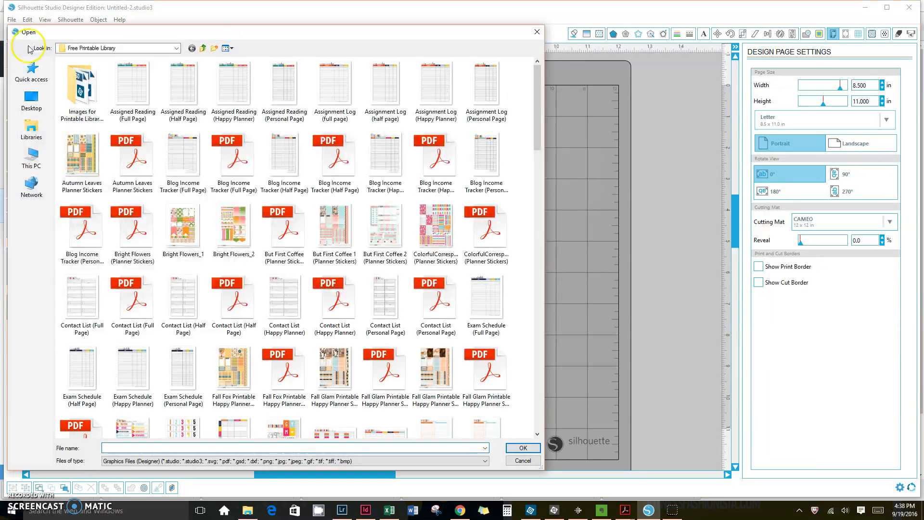
click(288, 355)
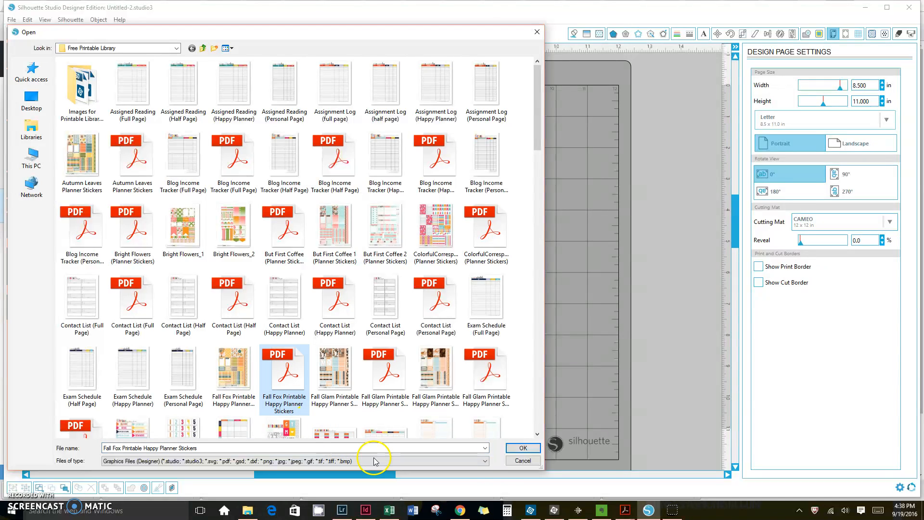
click(523, 448)
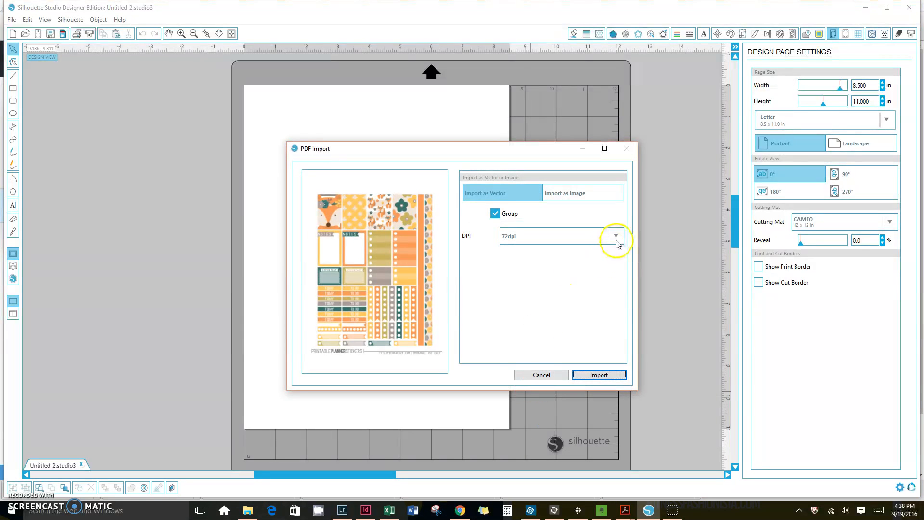
click(616, 236)
click(547, 298)
click(609, 199)
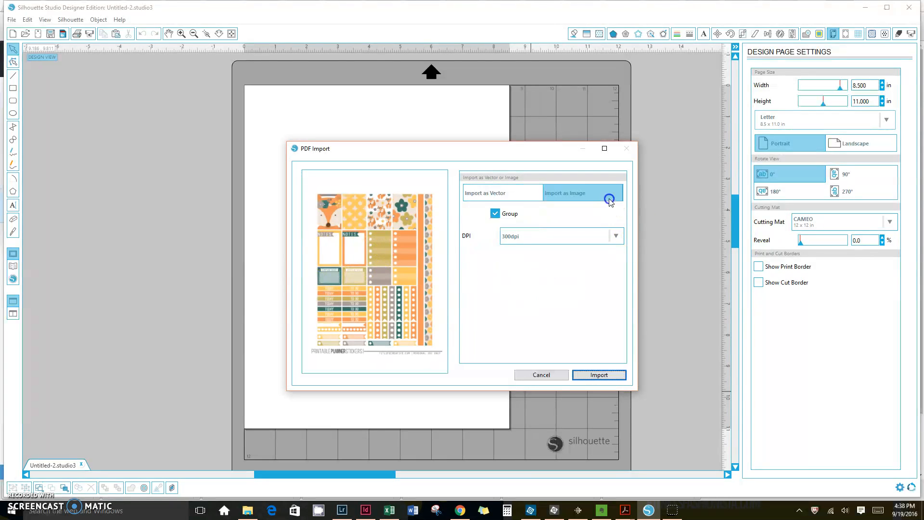
click(600, 375)
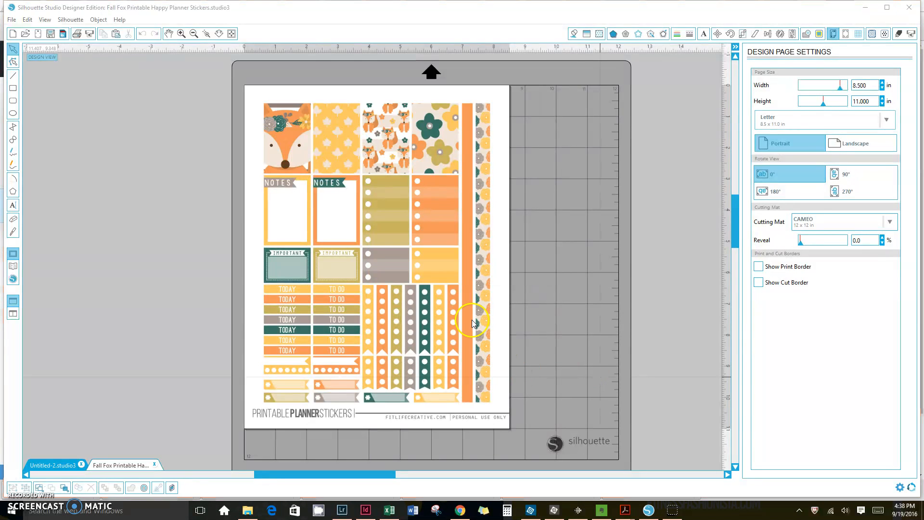
Open the SIL Planner Sticker Blackout Style1 file from the Fit Life Creative folder.
click(455, 347)
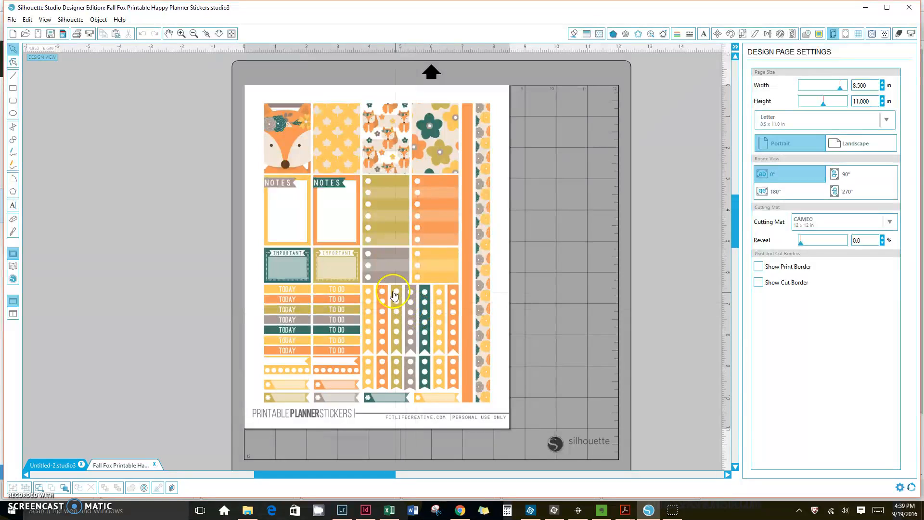
click(12, 20)
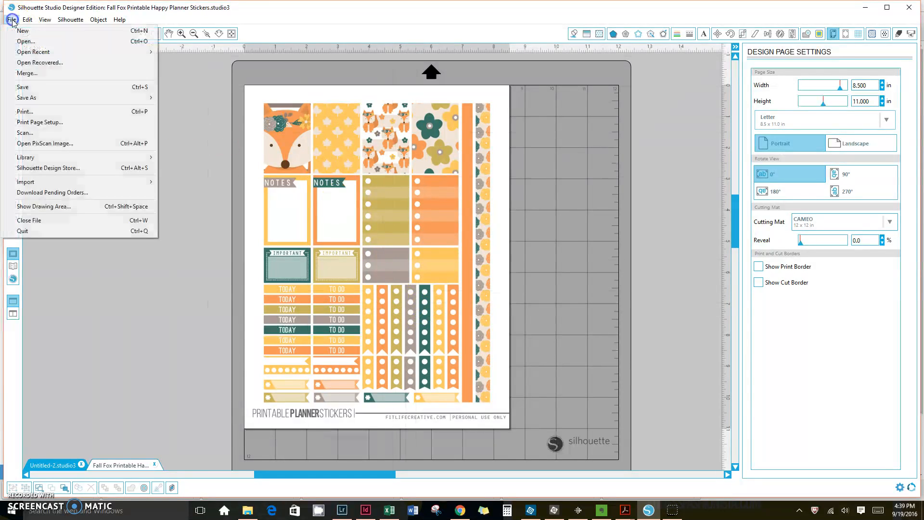
click(29, 37)
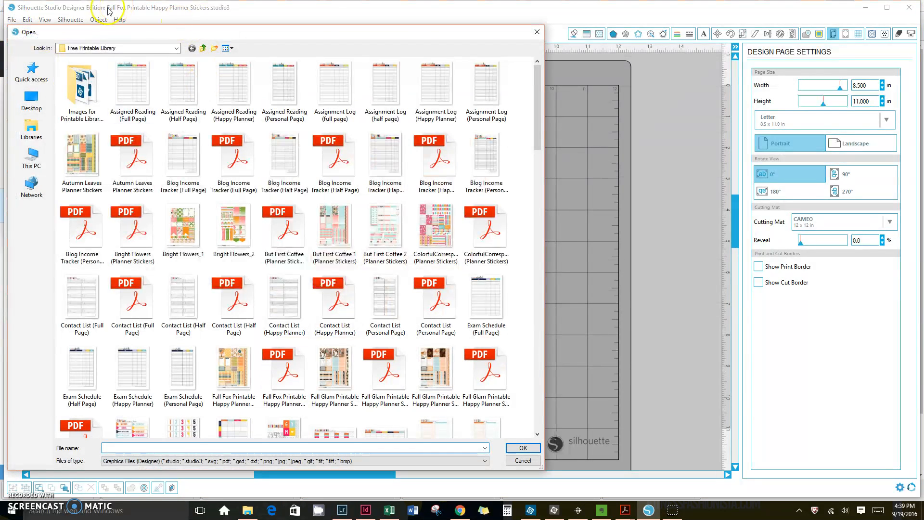
scroll(267, 311, down, 15)
scroll(268, 311, up, 15)
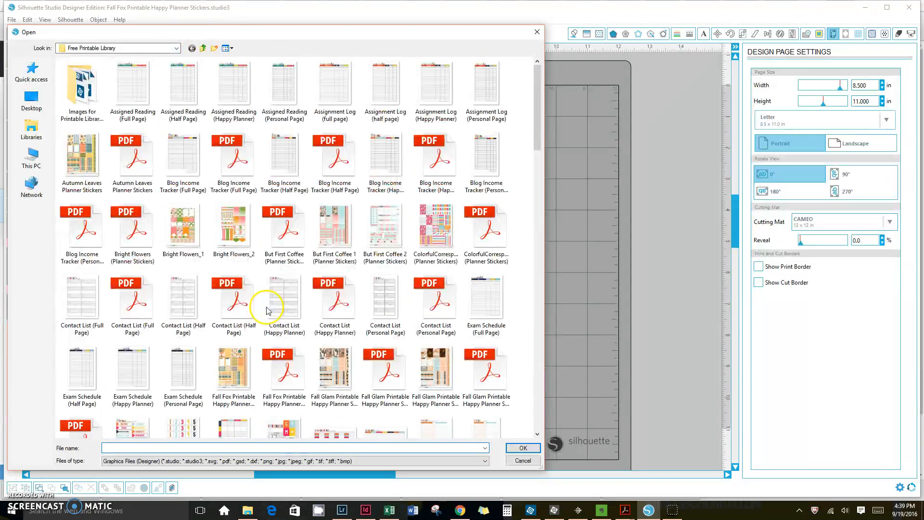
click(202, 49)
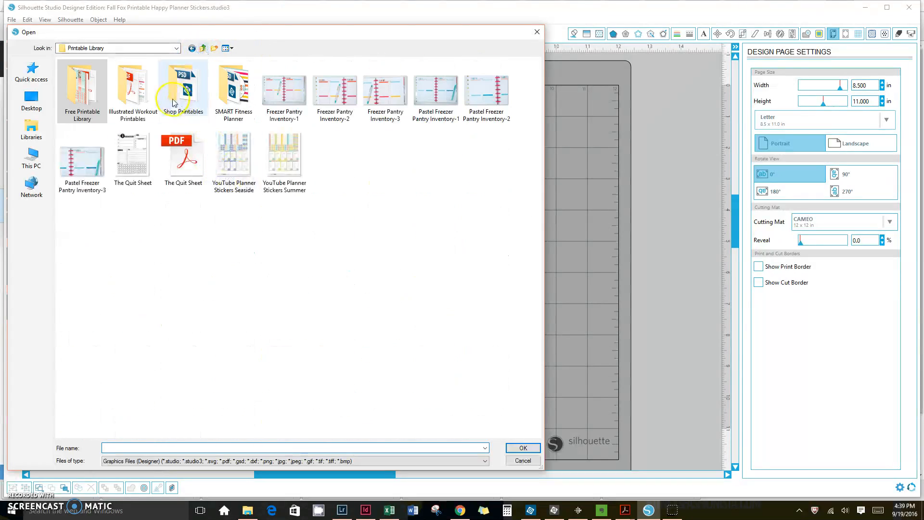
click(203, 48)
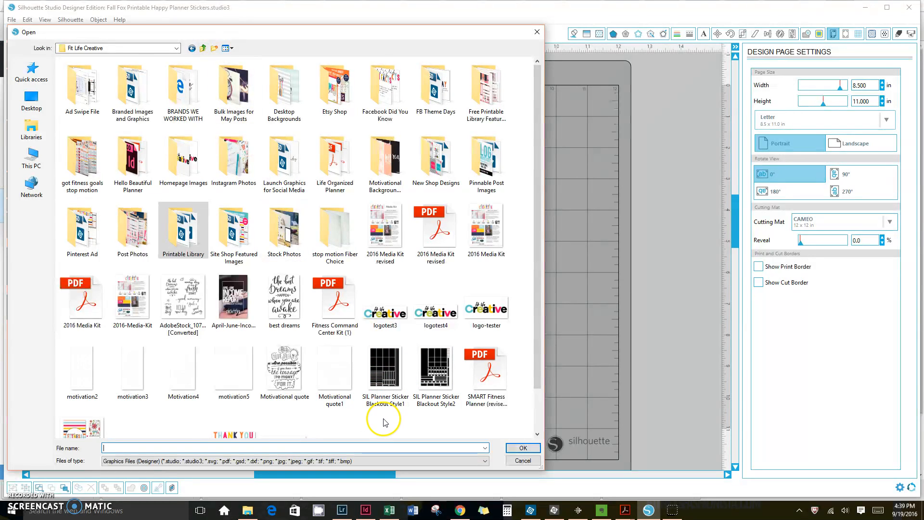
click(383, 399)
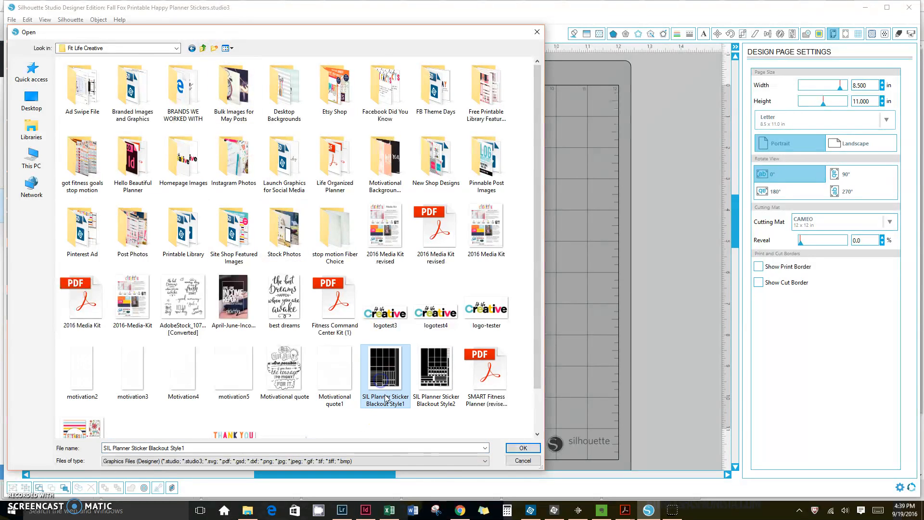
click(528, 449)
Select the blackout design and scale it to 8.5 in wide by 11 in high with the aspect ratio unlocked.
click(399, 284)
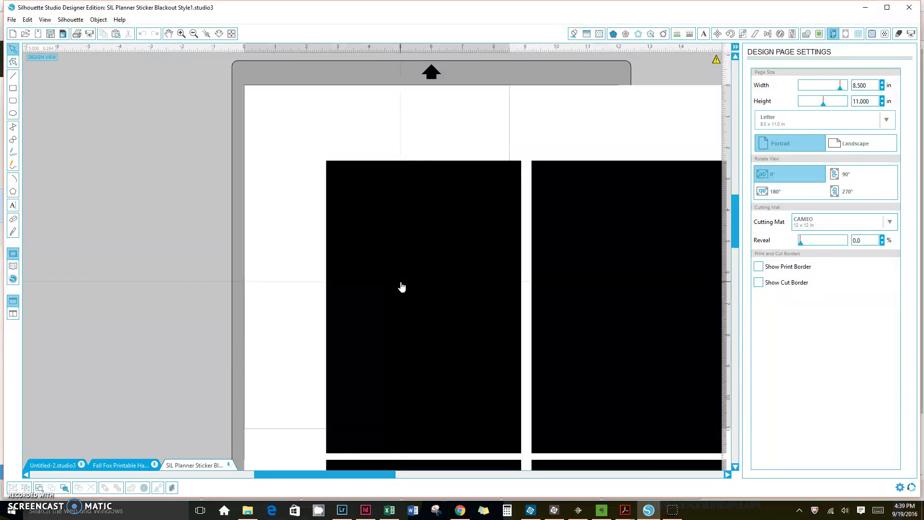
scroll(556, 274, down, 4)
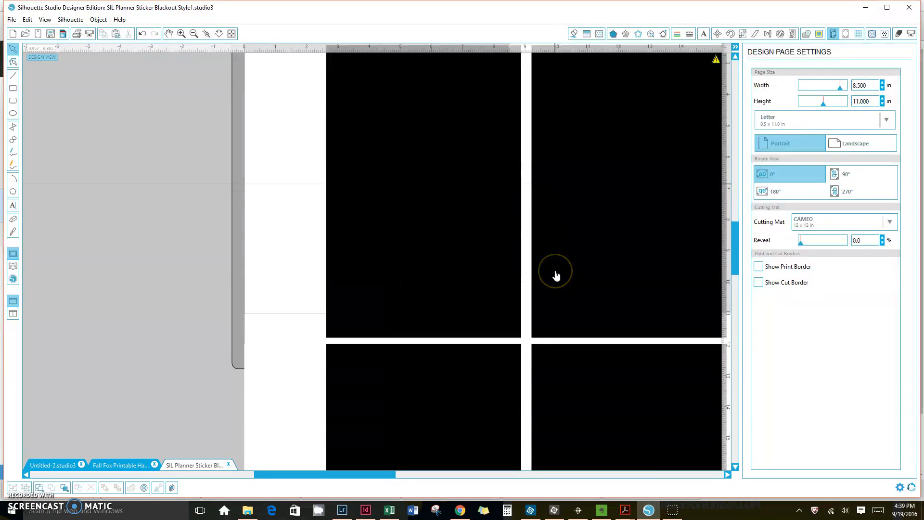
scroll(556, 274, down, 6)
scroll(556, 274, up, 4)
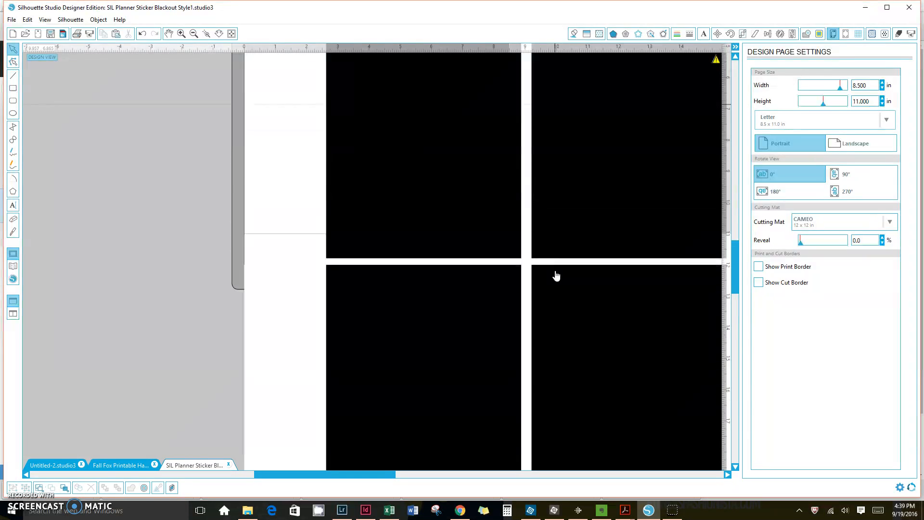
scroll(556, 275, up, 6)
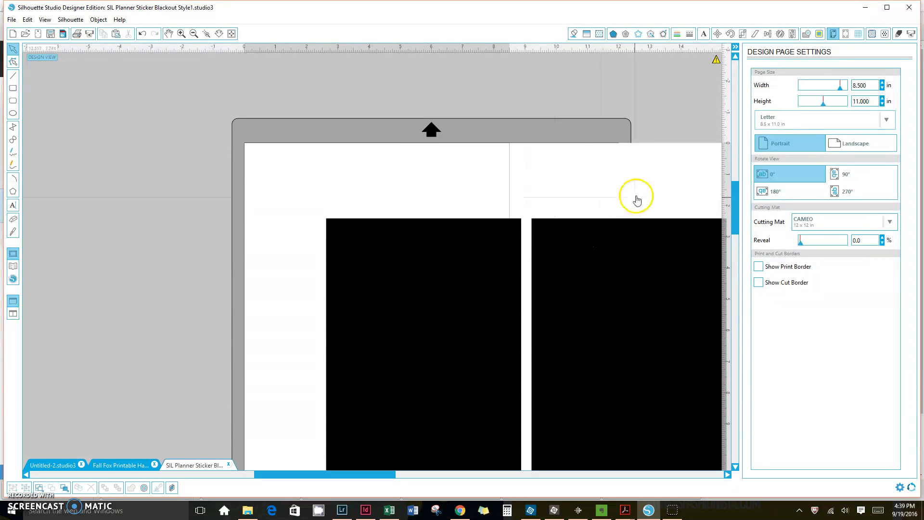
click(636, 199)
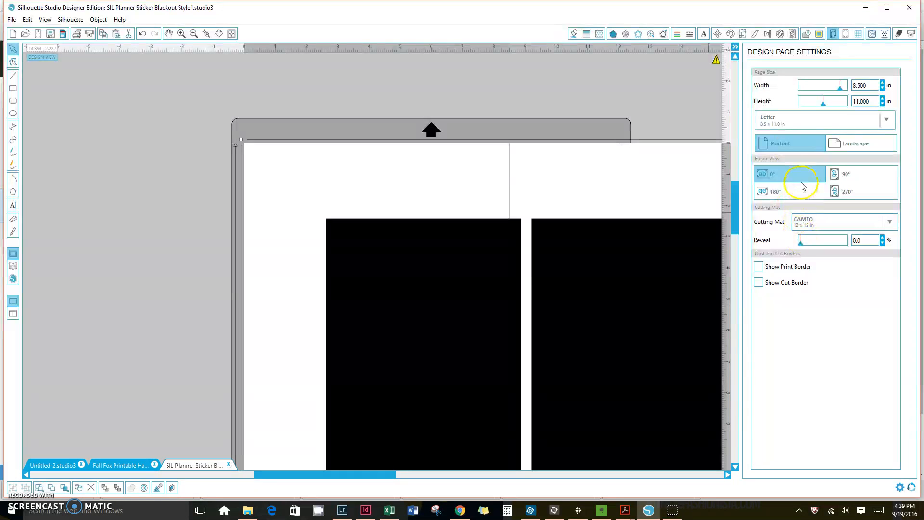
click(96, 19)
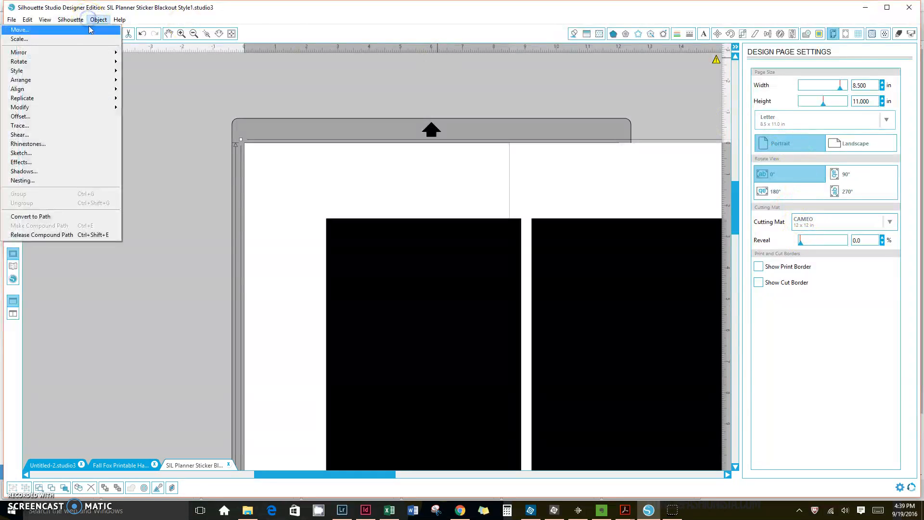
click(85, 39)
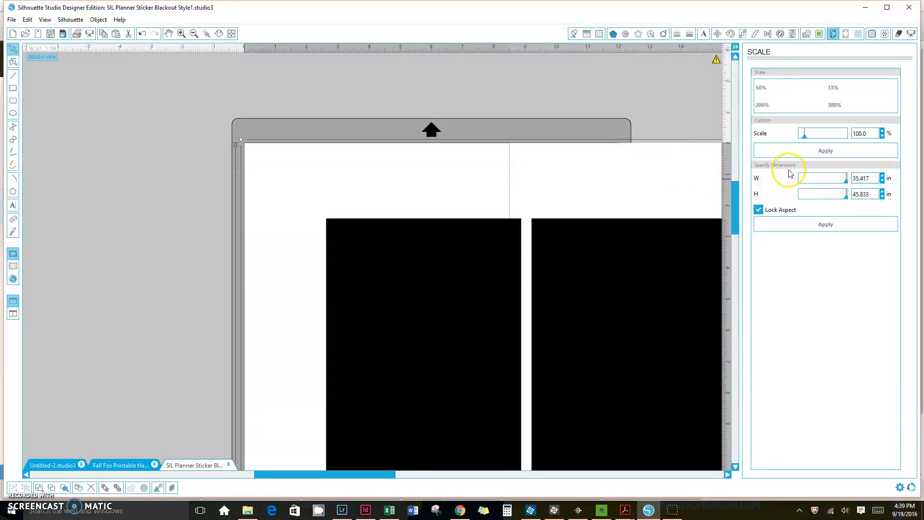
click(758, 211)
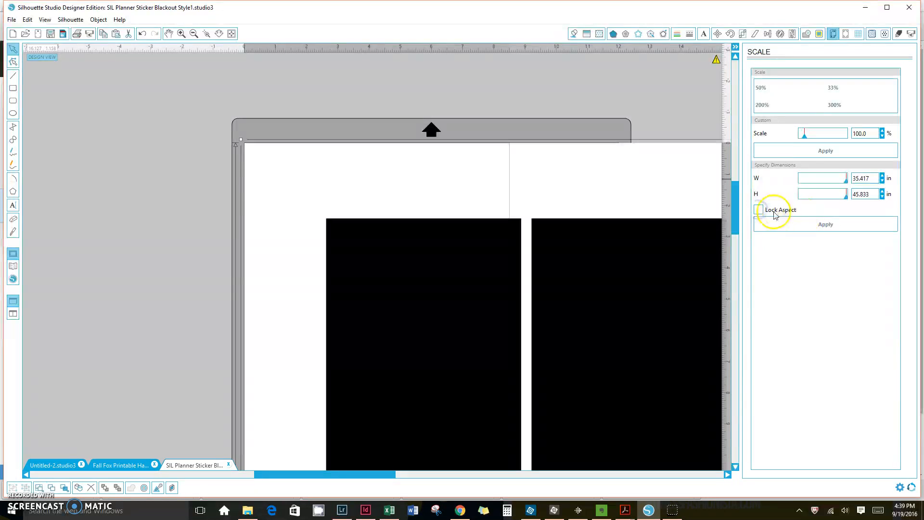
drag(870, 178, 851, 196)
text(8.511)
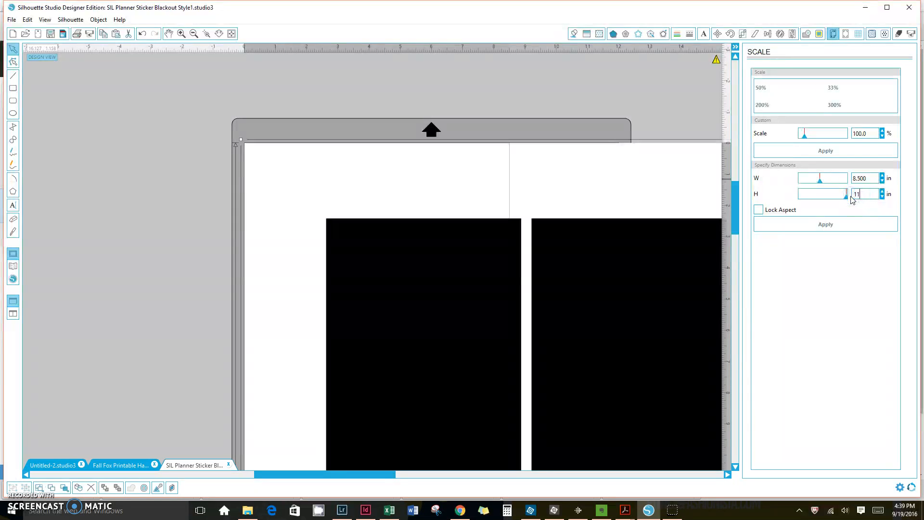
click(825, 226)
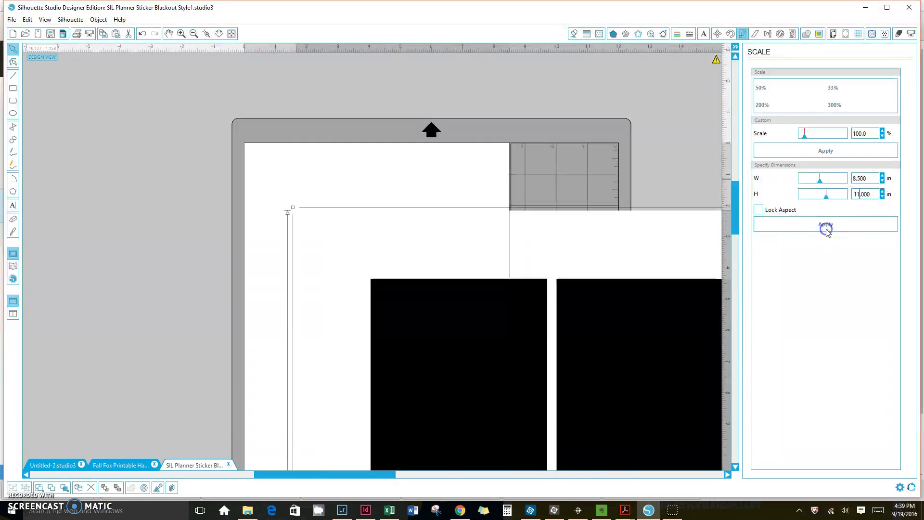
Move the resized blackout design onto the page, aligning it with the page edges.
scroll(587, 327, down, 10)
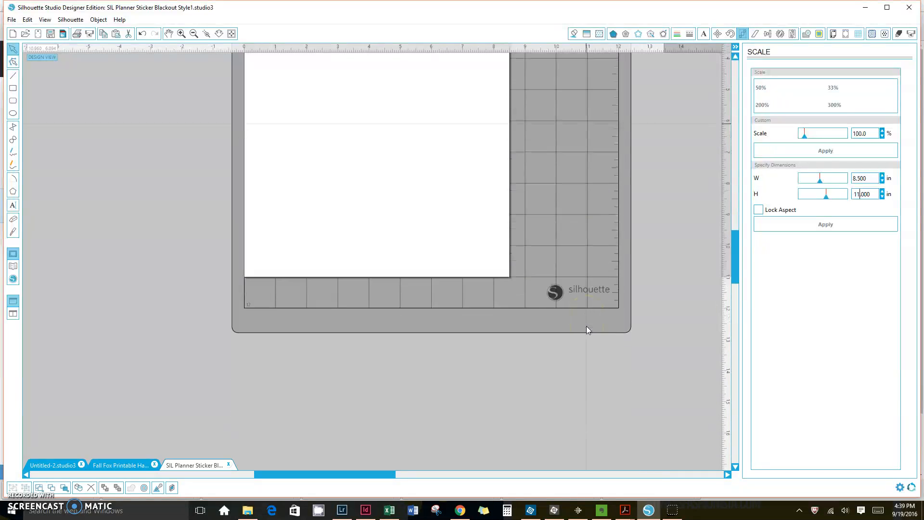
drag(683, 428, 378, 109)
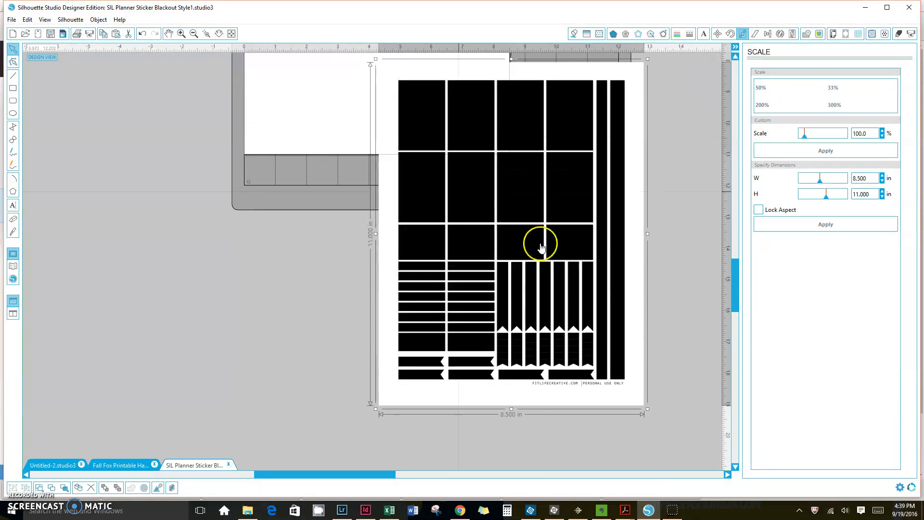
scroll(543, 245, up, 3)
scroll(544, 249, up, 6)
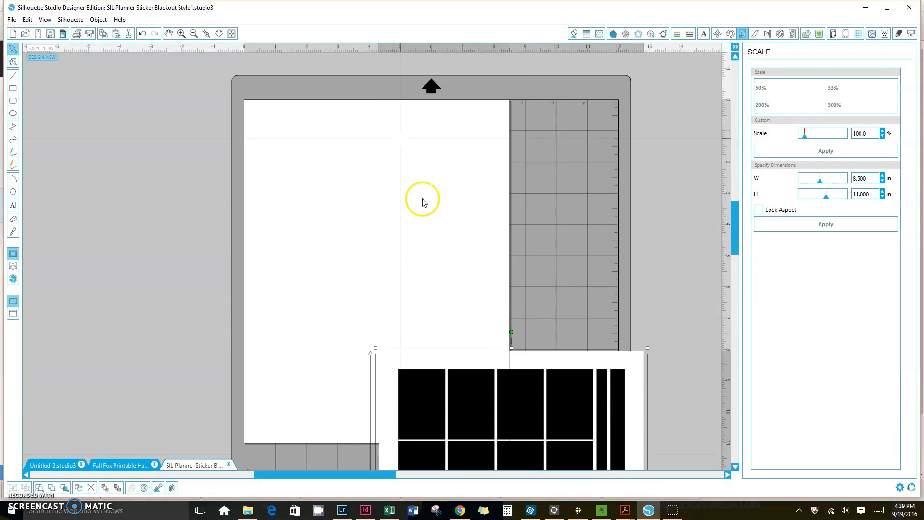
drag(480, 405, 346, 156)
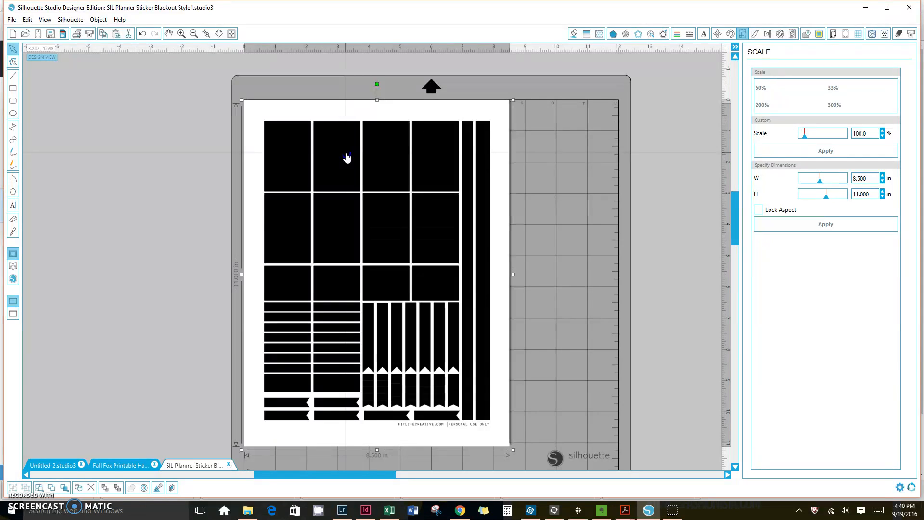
Nudge the design up, down, left and right to check its alignment on the page, then deselect it.
scroll(519, 319, down, 1)
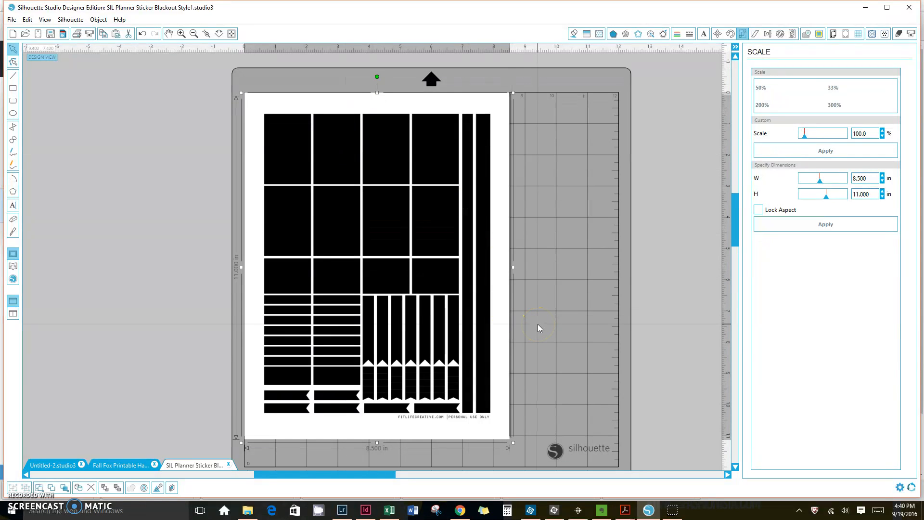
key(Down)
key(Down)
key(Up)
key(Up)
key(Up)
key(Up)
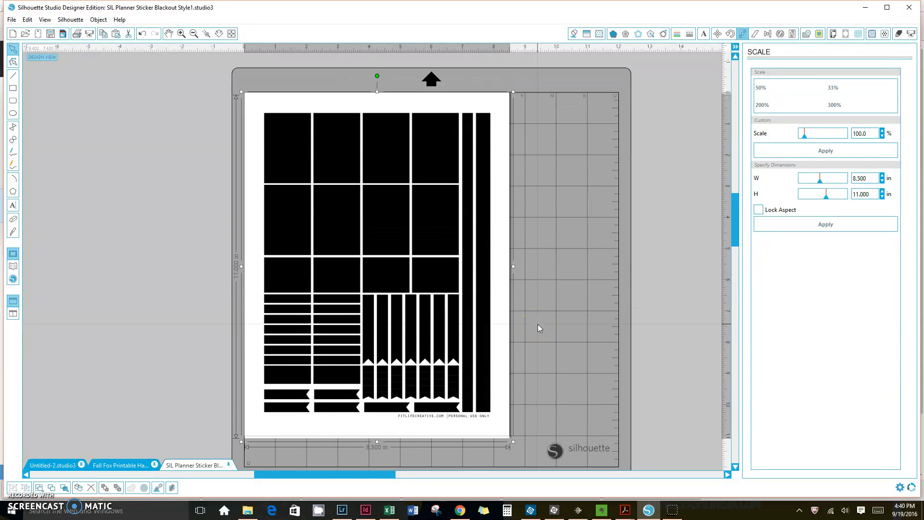
key(Down)
key(Right)
key(Left)
key(Right)
key(Left)
click(516, 320)
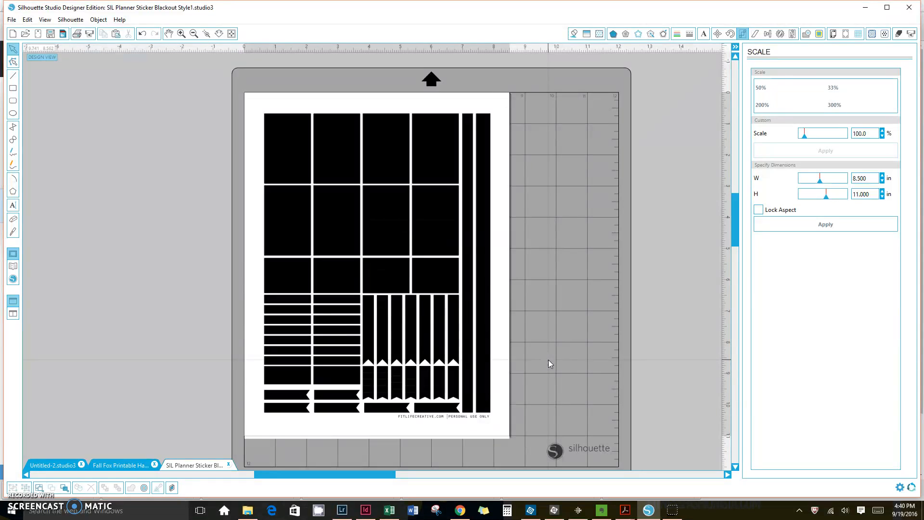
Open the Trace panel and select a trace area around the whole blackout design.
scroll(549, 365, down, 3)
mouse_move(460, 295)
mouse_down()
mouse_move(569, 288)
mouse_move(462, 291)
mouse_up()
scroll(573, 306, up, 4)
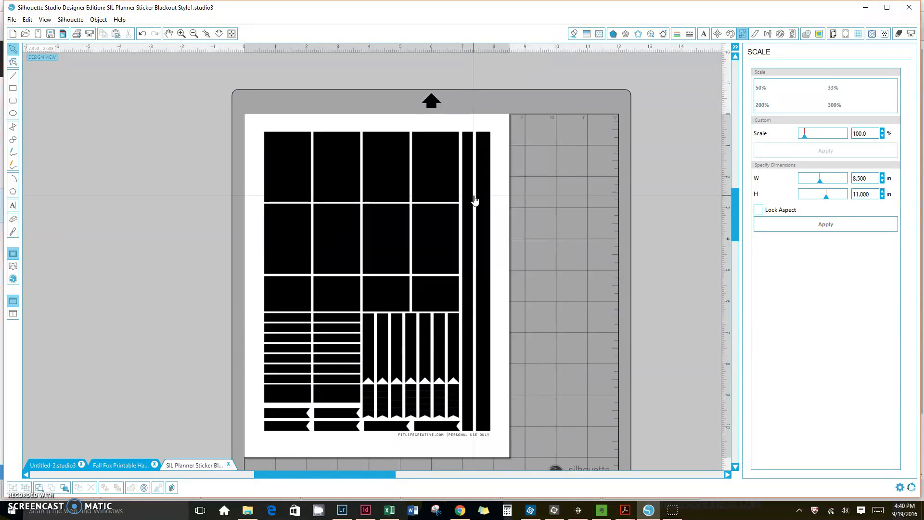
click(820, 34)
click(762, 87)
mouse_move(269, 133)
mouse_down()
mouse_move(289, 237)
mouse_move(372, 384)
mouse_move(435, 435)
mouse_move(494, 434)
mouse_up()
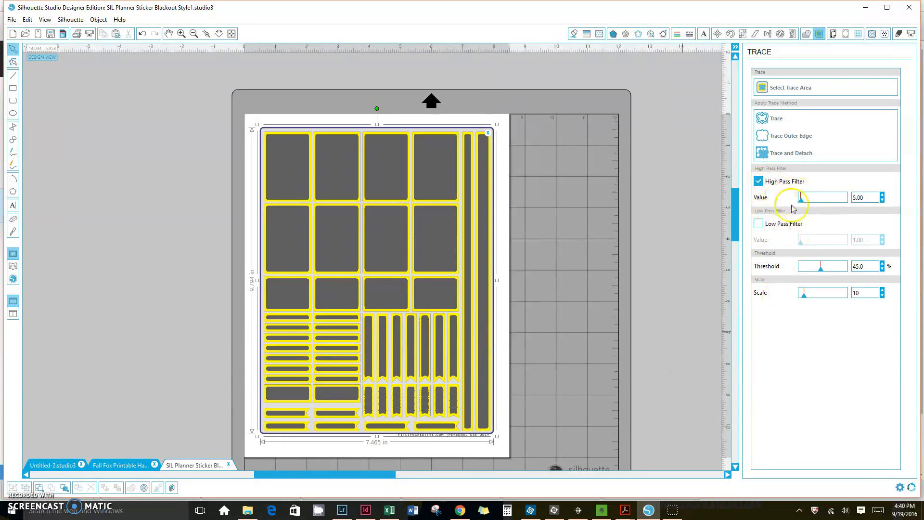
Set the high pass filter value to 300 and the threshold to 100%, then trace the outer edges.
drag(802, 197, 877, 202)
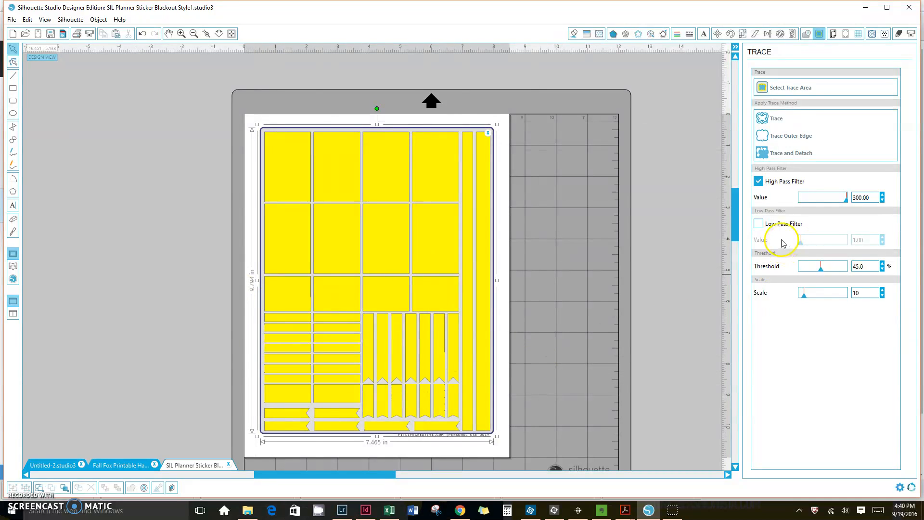
drag(821, 266, 858, 269)
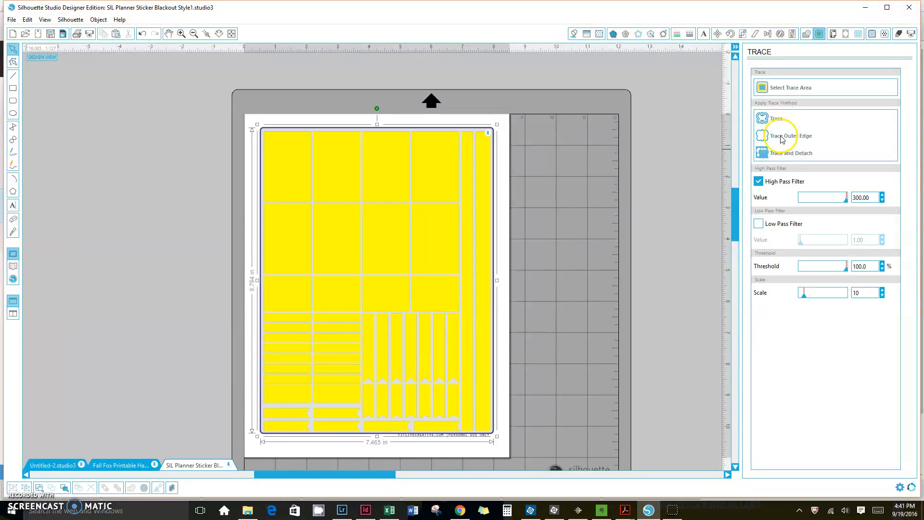
click(802, 139)
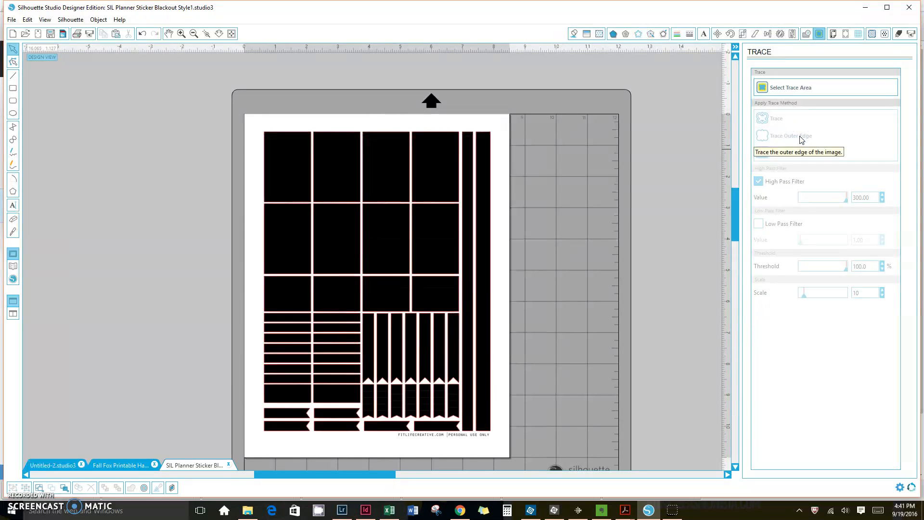
Delete the black filled blackout image, keeping only the traced red cut lines on the page.
click(296, 165)
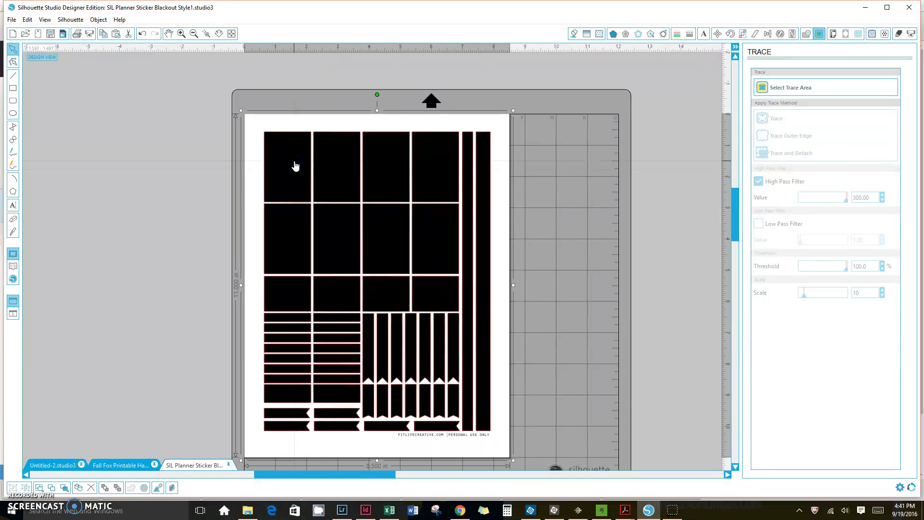
key(Delete)
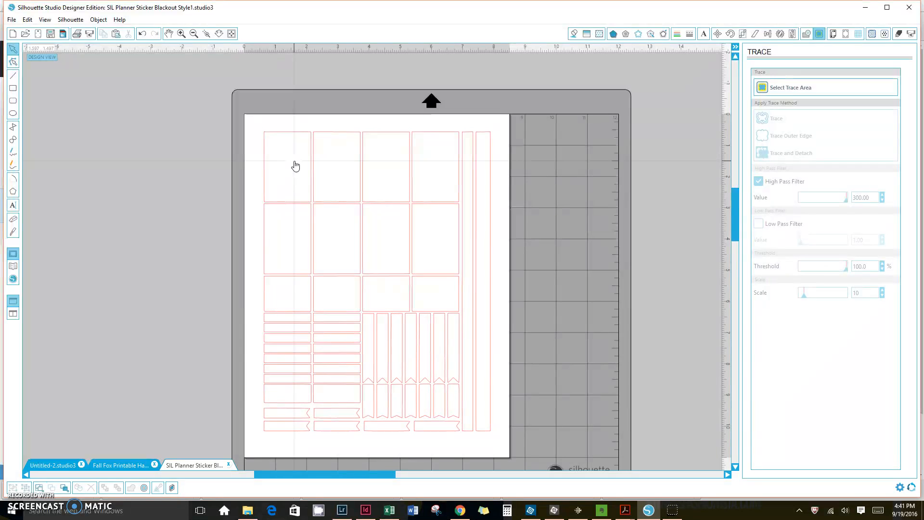
Copy the sticker sheet from the Fall Fox Printable Happy Planner Stickers file and paste it into the blackout template file.
click(105, 467)
click(351, 158)
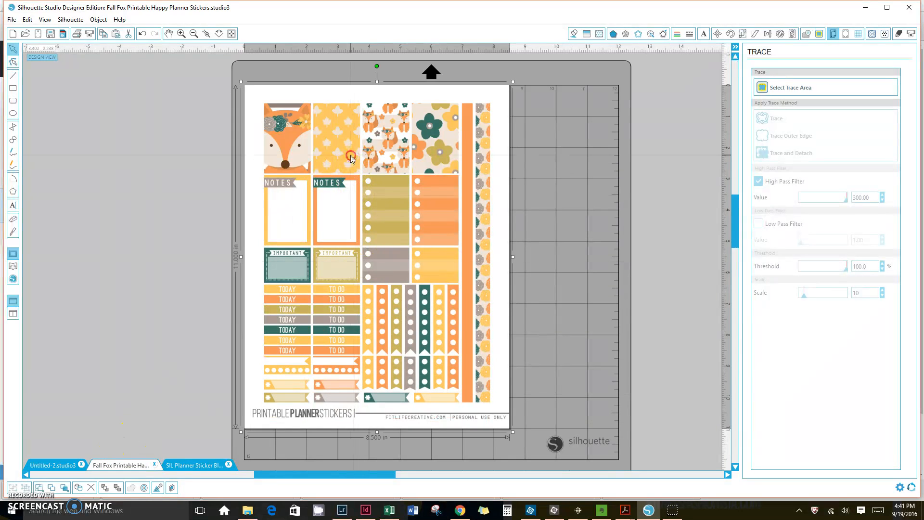
right_click(352, 159)
click(373, 199)
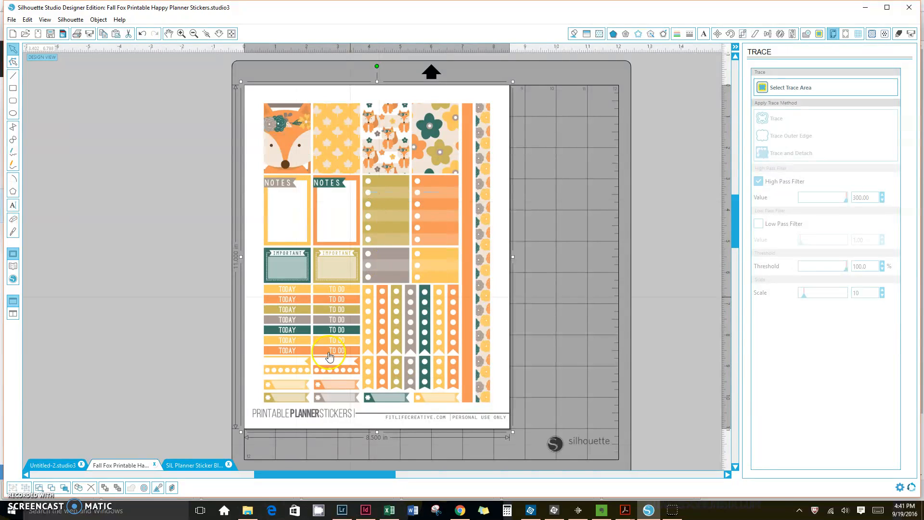
click(199, 466)
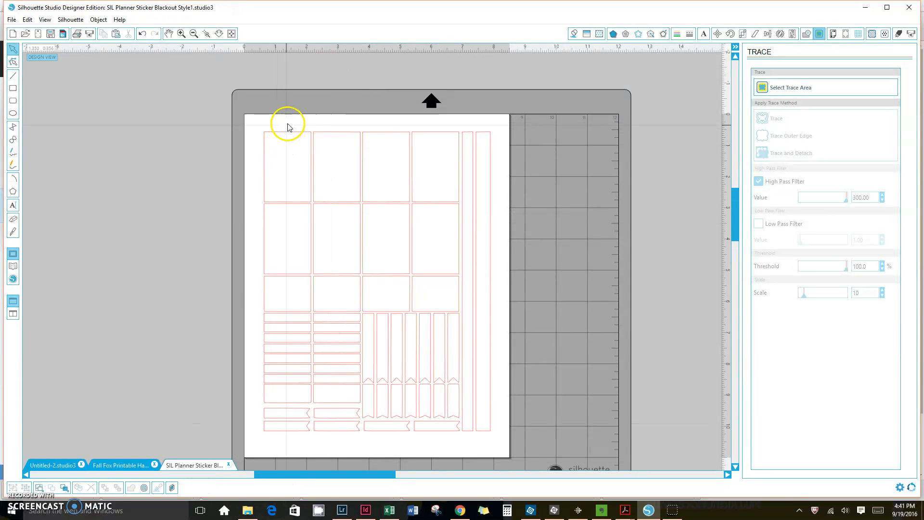
right_click(288, 124)
click(311, 168)
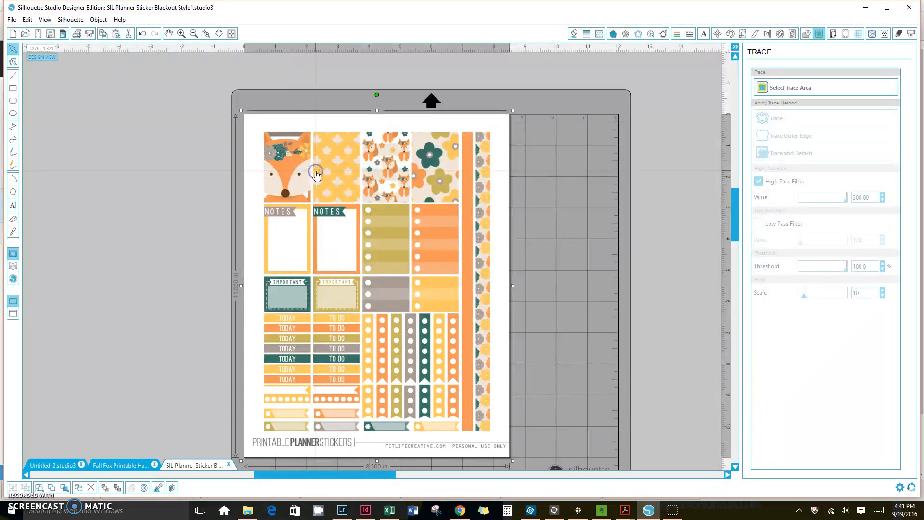
Send the pasted sticker sheet backward behind the cut lines and check its position on the page.
right_click(466, 124)
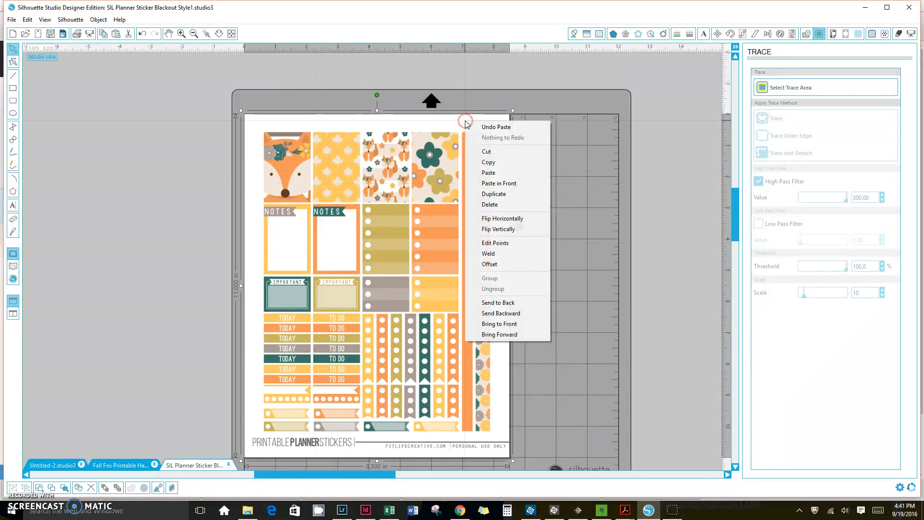
click(491, 314)
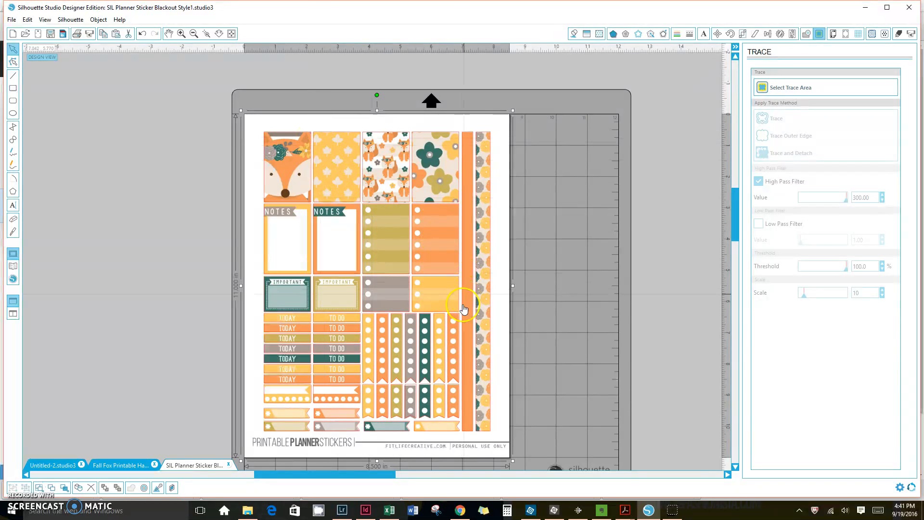
scroll(449, 371, down, 2)
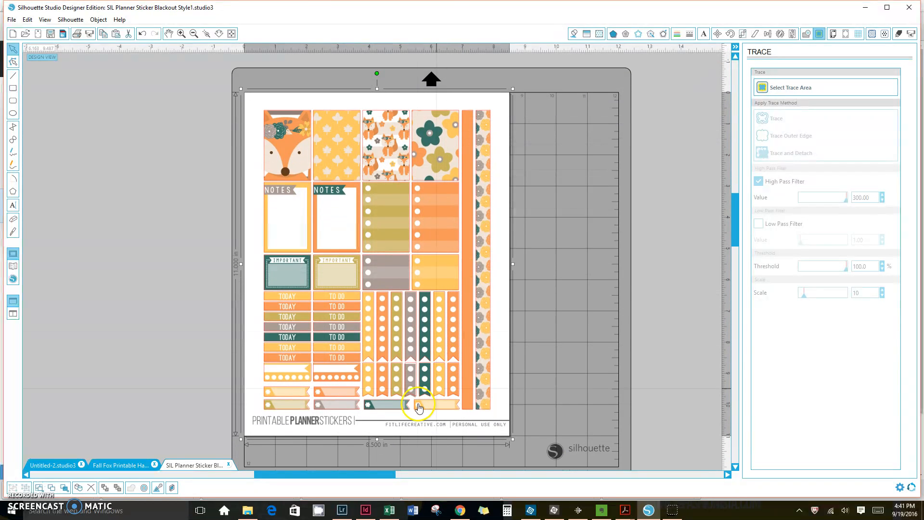
scroll(505, 327, up, 5)
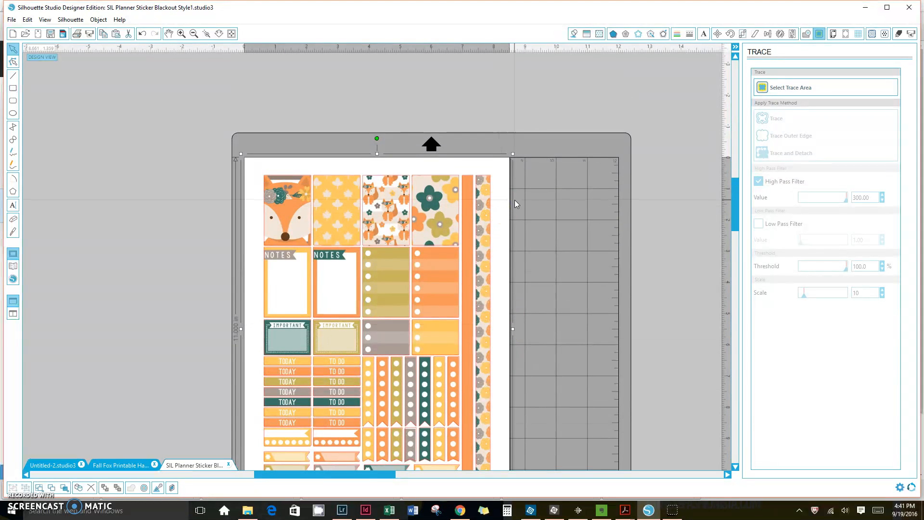
scroll(515, 200, up, 3)
click(257, 228)
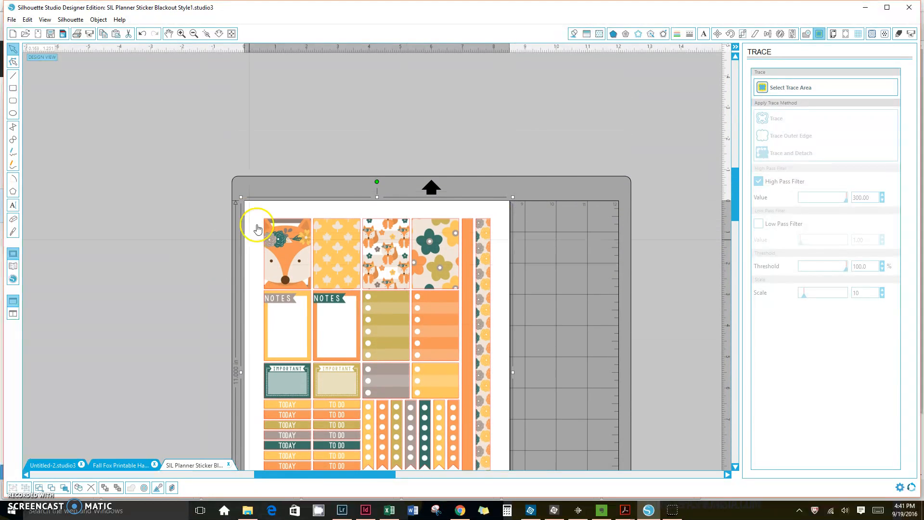